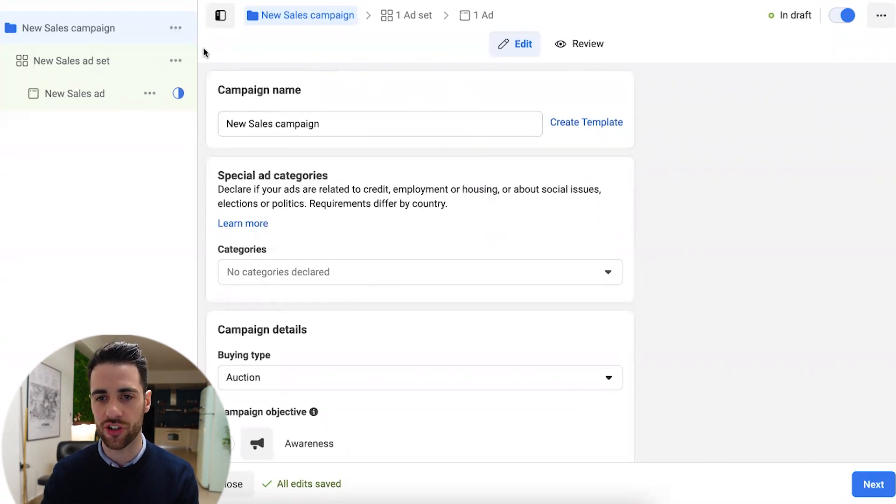
Turn on dynamic creative for the New Sales ad set, accepting its notice, and open the New Sales ad
left_click(83, 58)
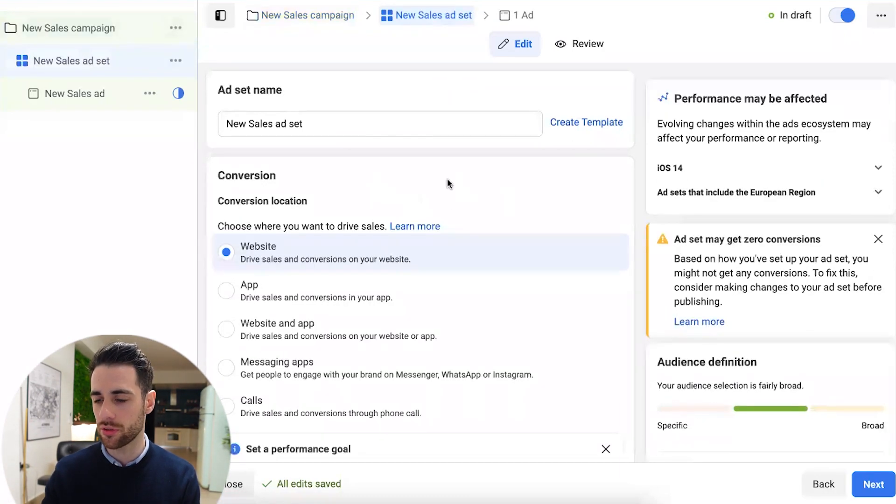
scroll(526, 222, "down", 7)
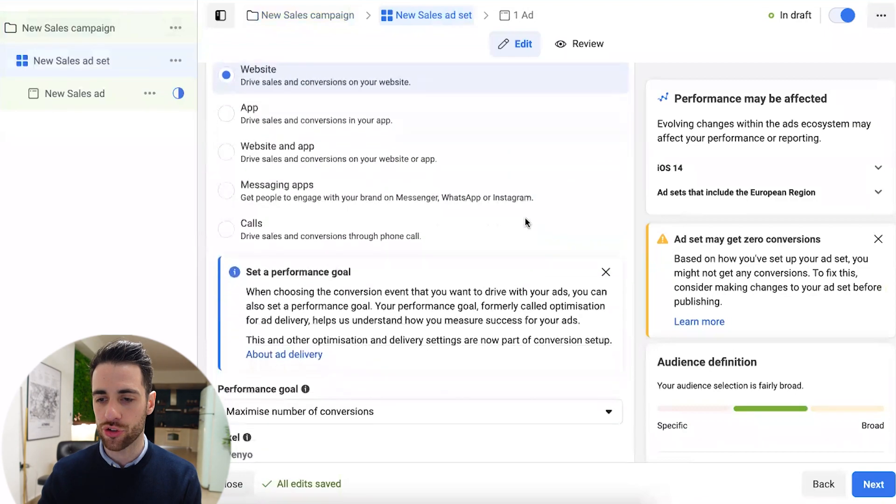
scroll(527, 222, "down", 10)
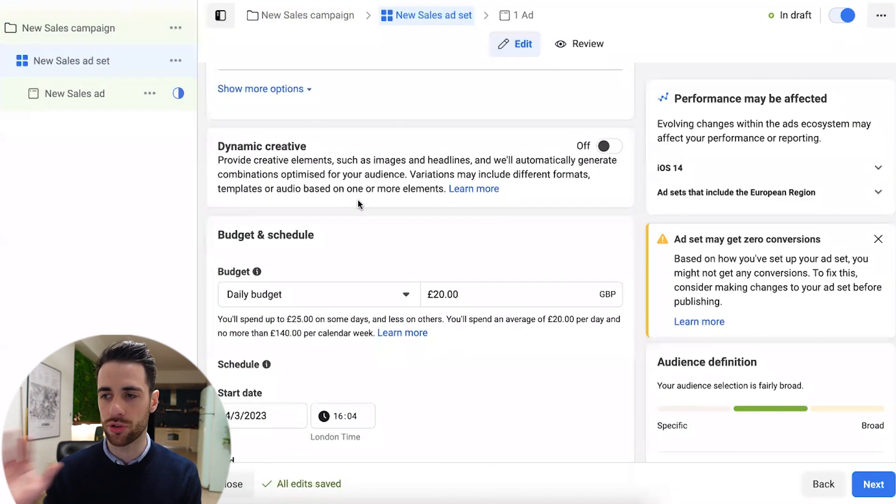
left_click(605, 147)
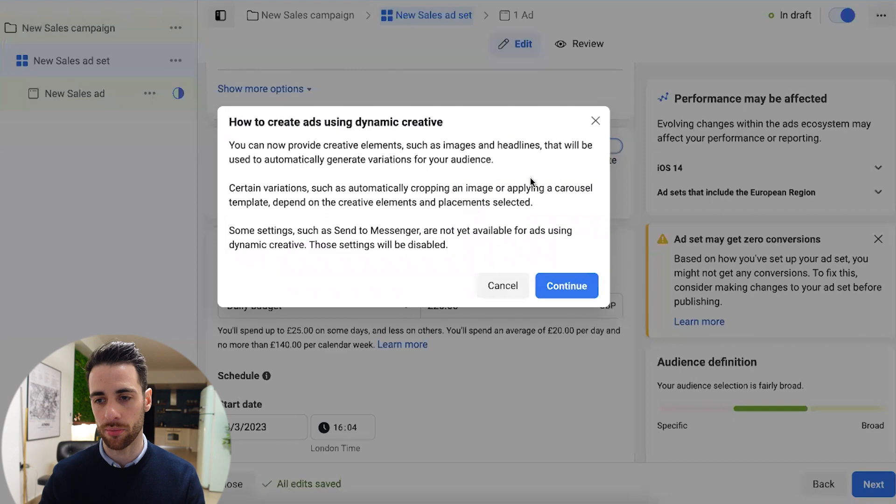
left_click(567, 289)
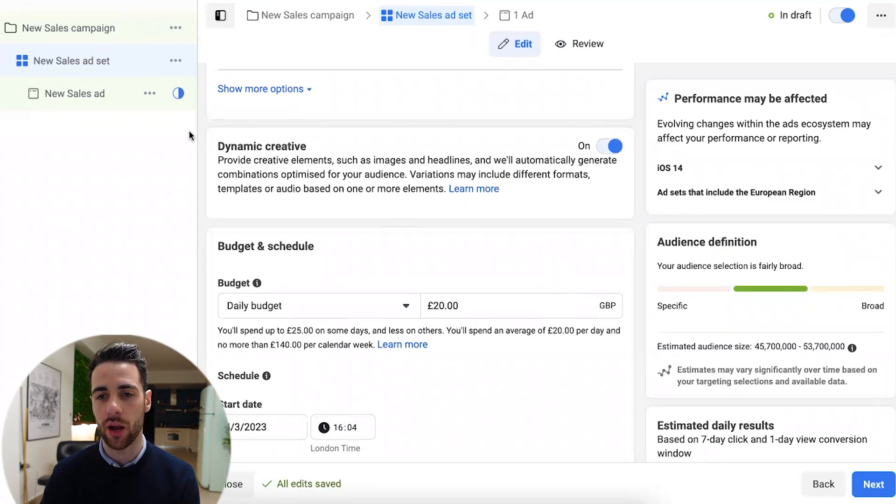
left_click(87, 101)
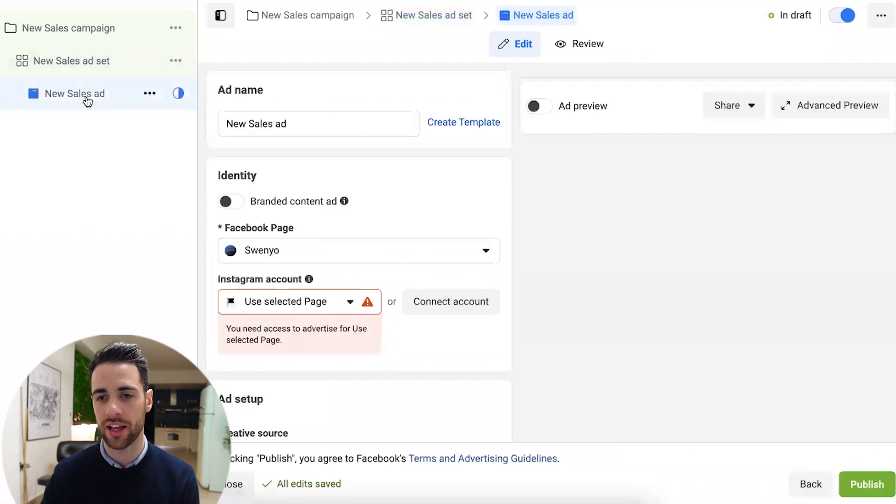
Try to duplicate the New Sales ad within the existing New Sales campaign
left_click(150, 93)
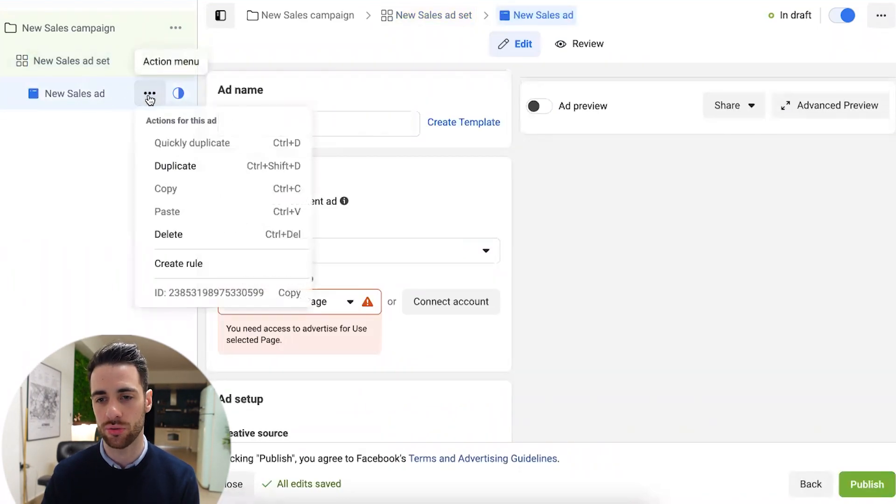
left_click(170, 163)
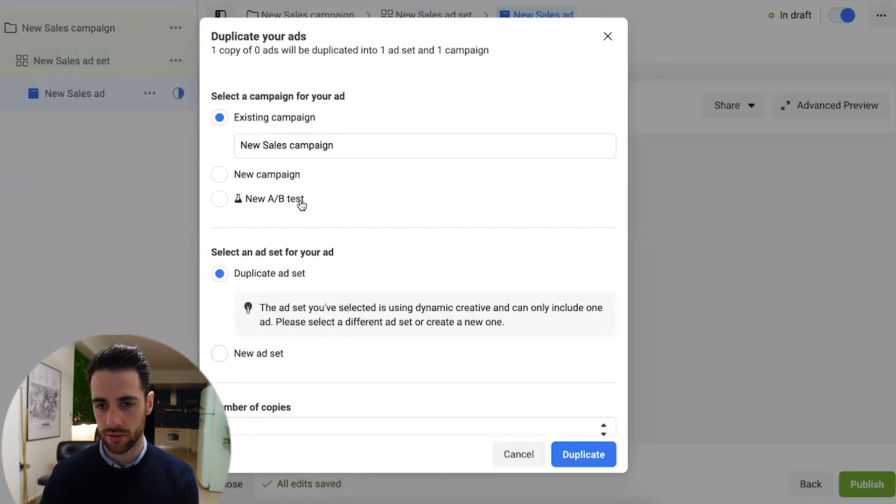
left_click(536, 451)
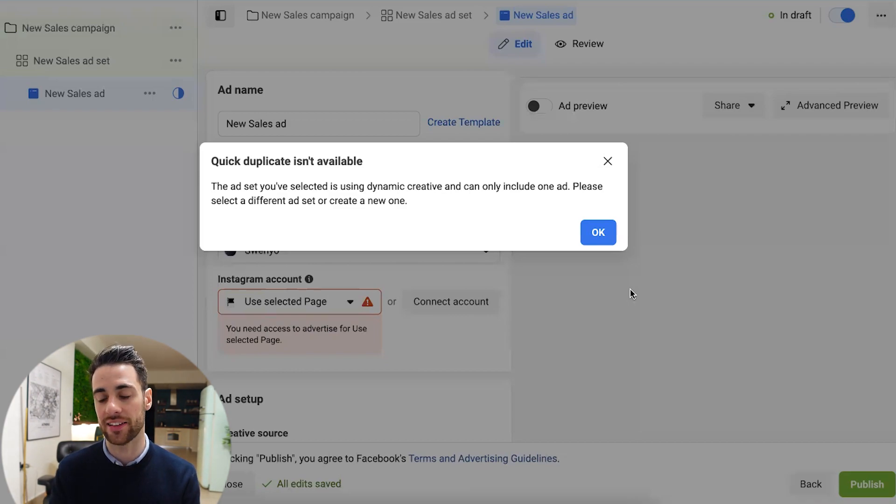
left_click(607, 163)
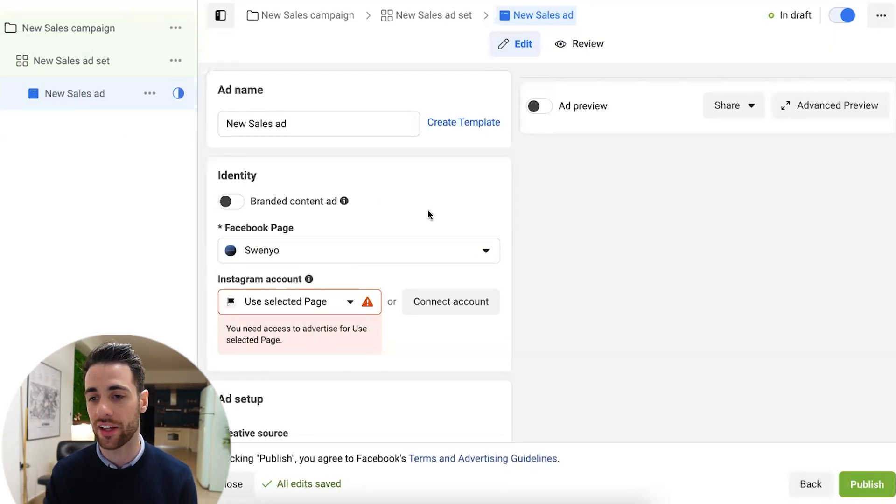
Turn off the "Optimise creative for each person" option in the ad creative settings
scroll(376, 236, "down", 7)
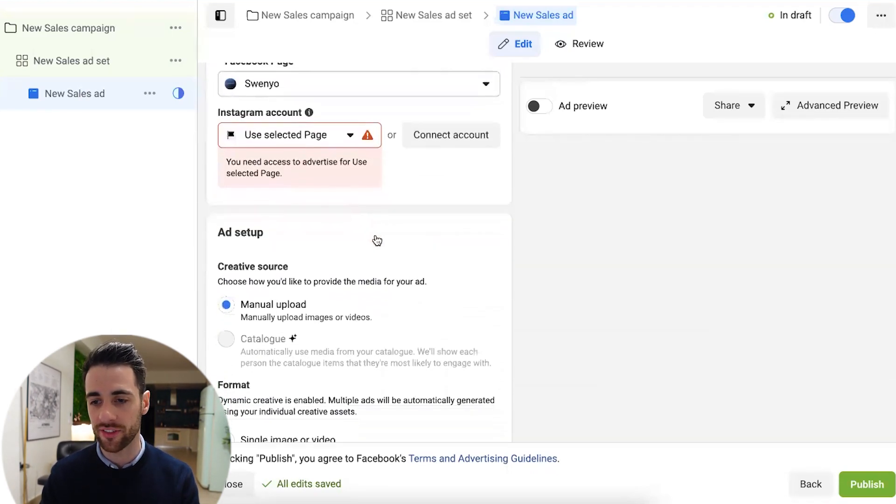
scroll(371, 236, "down", 10)
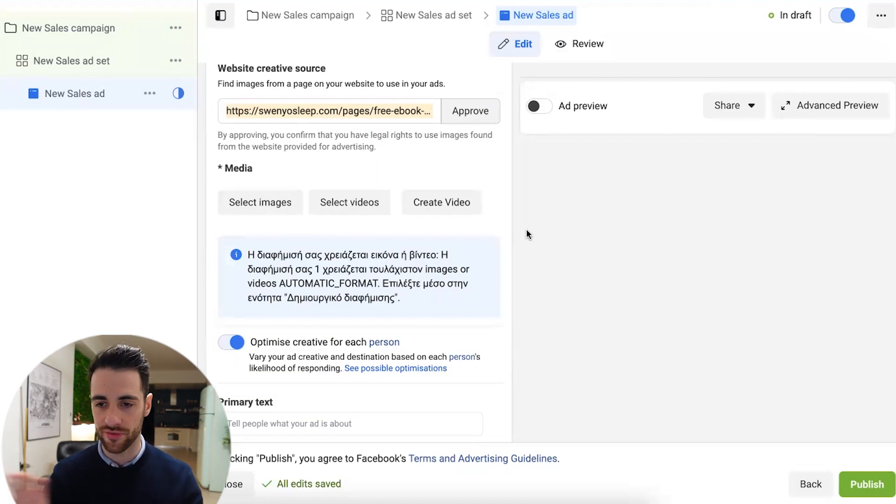
scroll(442, 285, "down", 3)
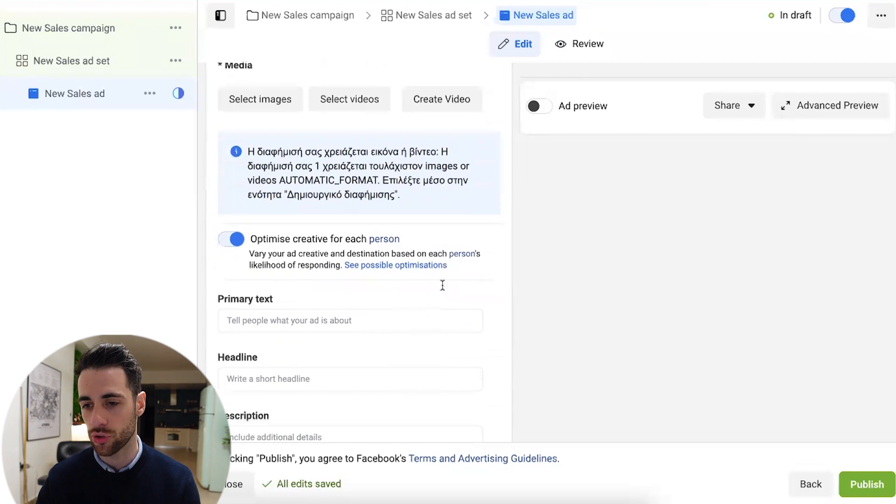
scroll(442, 285, "up", 3)
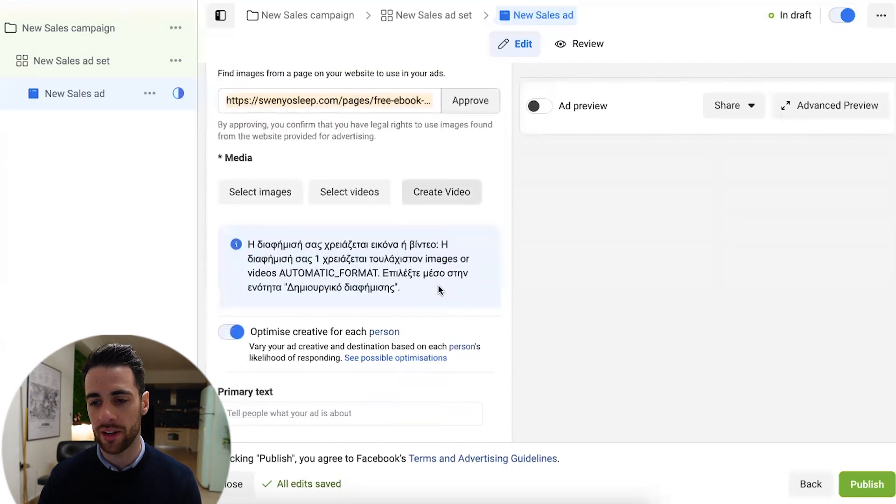
left_click(236, 334)
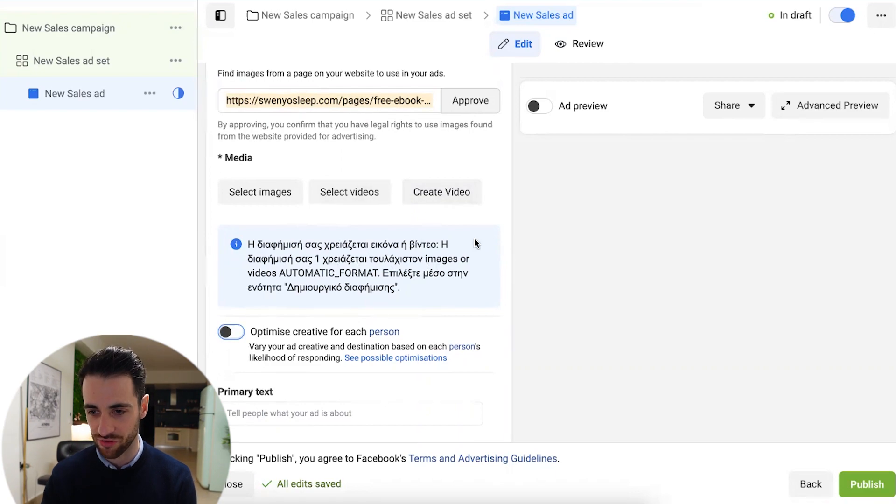
Add three 1080 × 1080 ebook images to the ad: "Improve Your Sleep Naturally", the white-background "Free Ebook" and "Download this ebook to improve your sleep!"
scroll(522, 201, "up", 10)
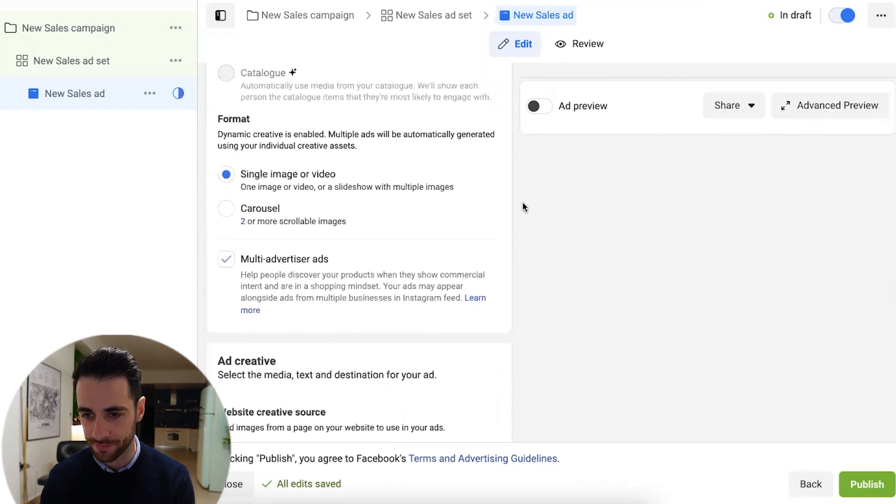
scroll(522, 202, "down", 1)
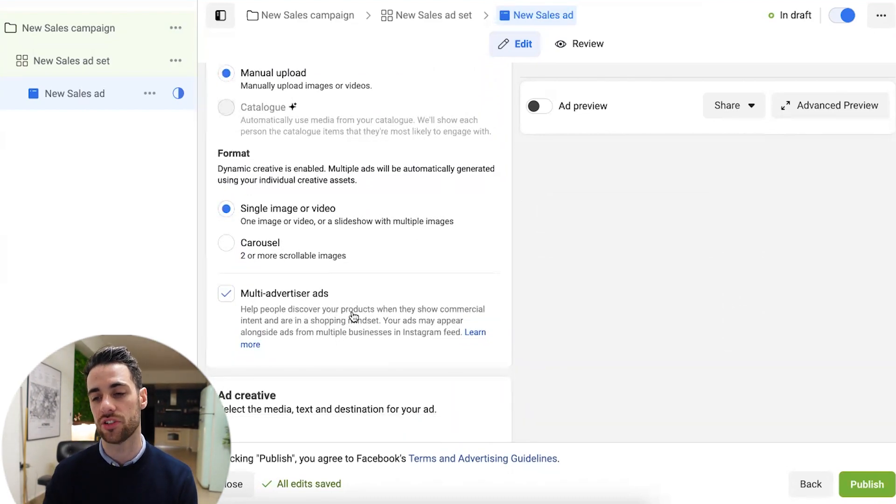
scroll(402, 343, "down", 1)
scroll(402, 343, "down", 6)
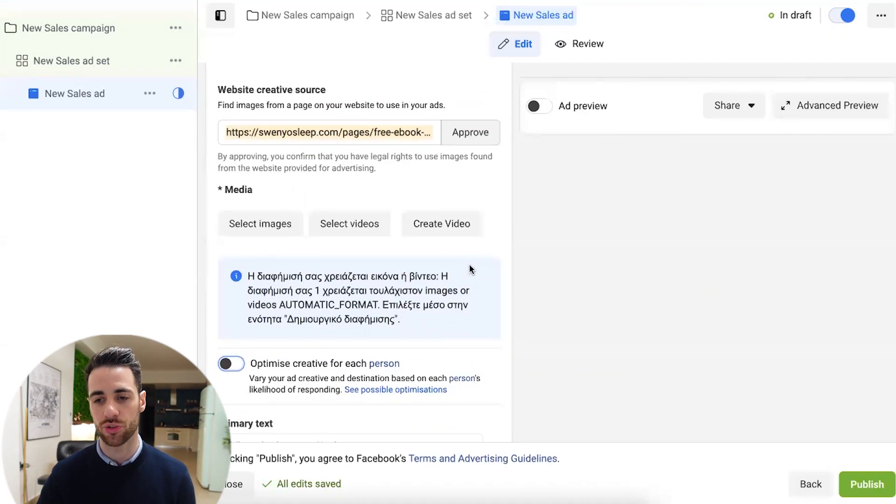
scroll(470, 266, "down", 2)
scroll(469, 266, "up", 1)
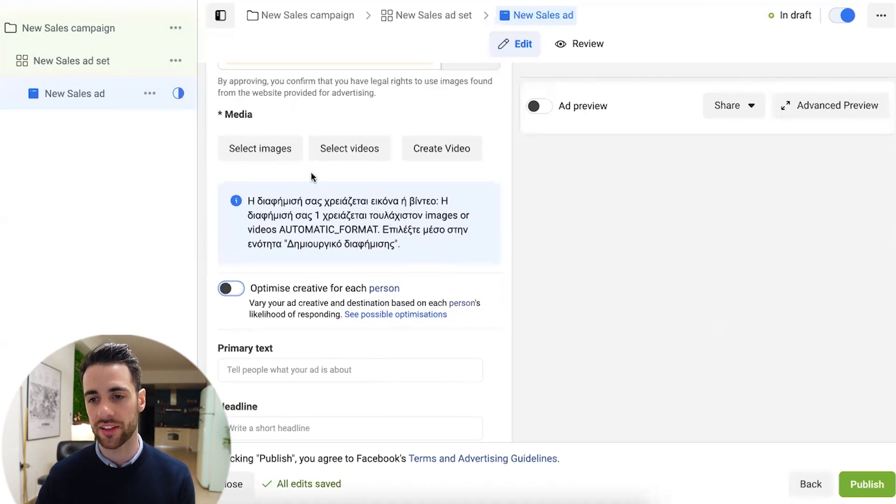
left_click(287, 150)
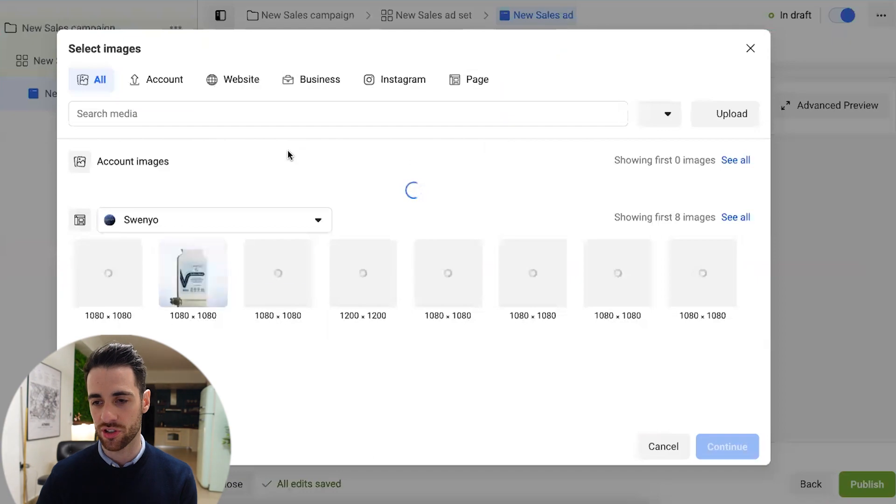
scroll(369, 289, "down", 1)
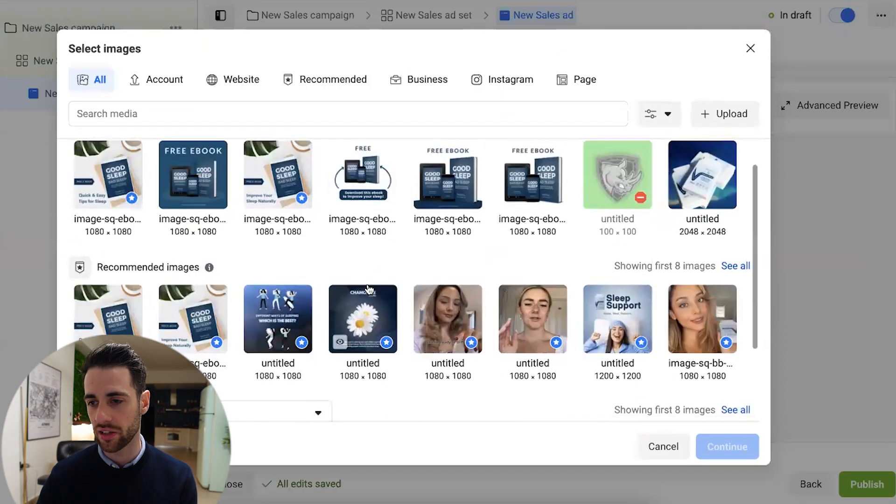
left_click(208, 319)
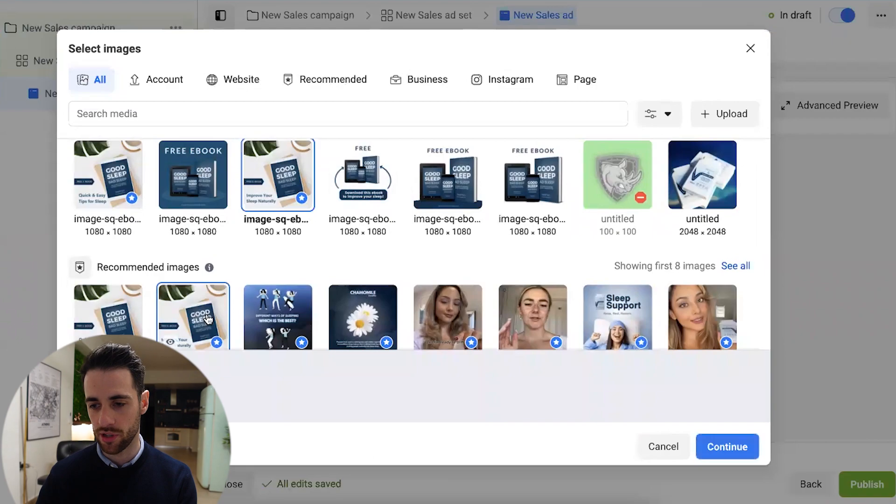
left_click(534, 185)
left_click(385, 192)
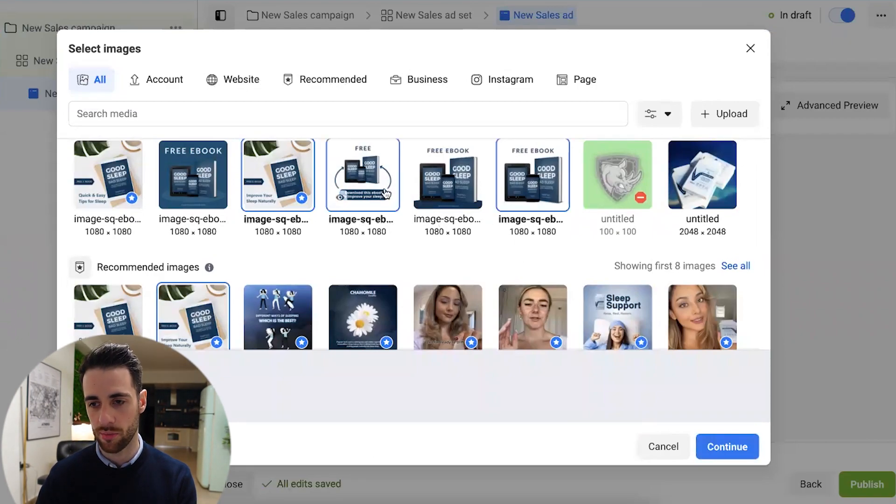
left_click(721, 447)
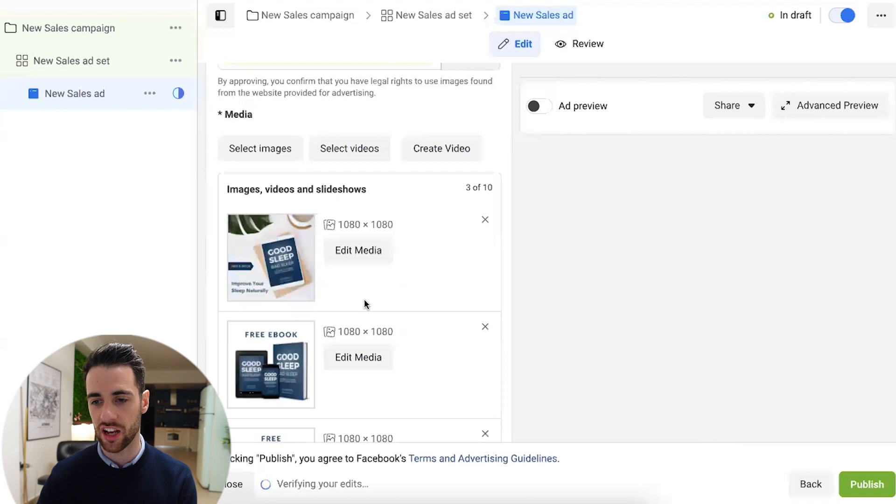
Enter two primary text options for the ad, "asdasdasdas" and "adasdasdasdasdsadas"
scroll(364, 298, "down", 6)
left_click(314, 216)
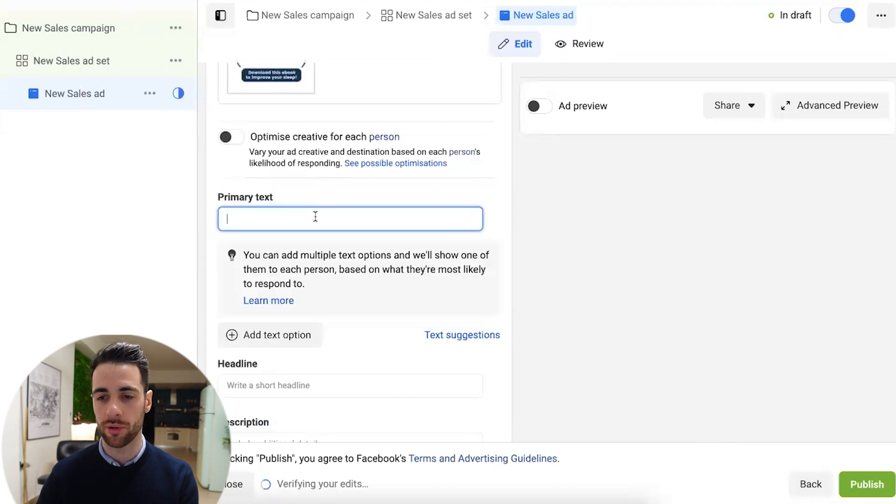
type("asdasdasdas")
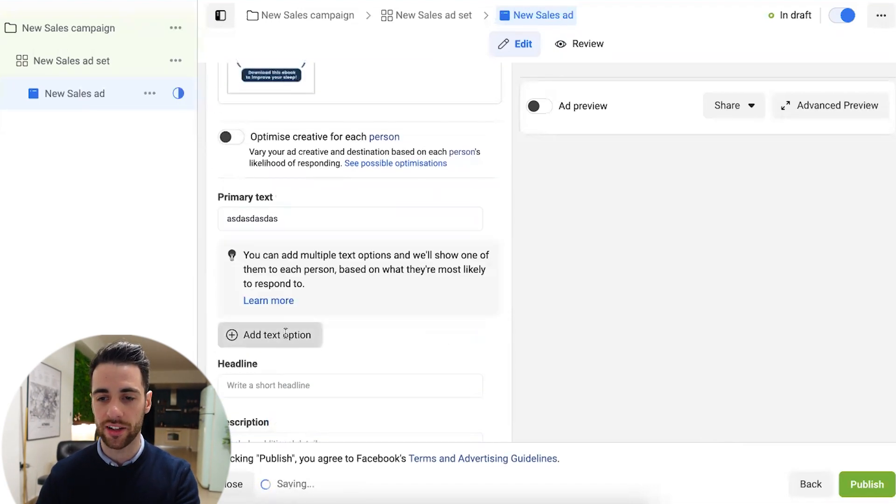
left_click(286, 334)
type("adasdasdasdasdsadas")
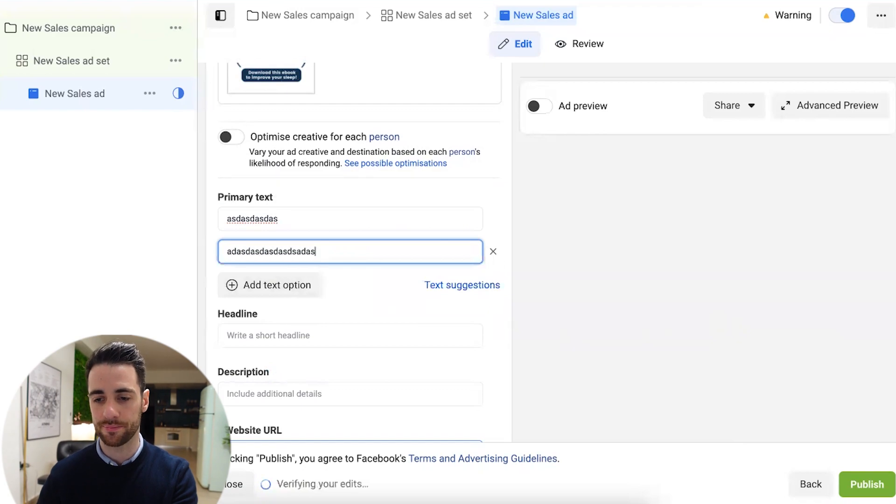
Enter two headline options for the ad, "sadasdsad" and "asfsdfsdsf"
left_click(288, 345)
left_click(290, 344)
type("sadasdsad")
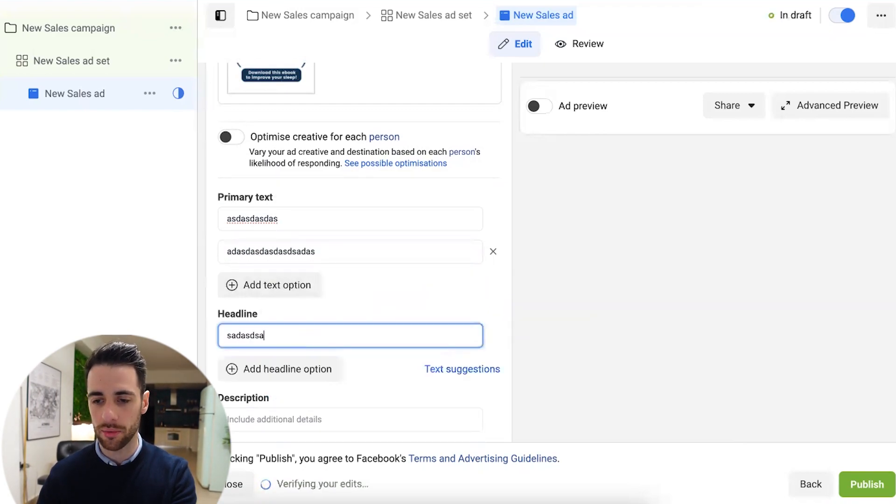
left_click(276, 368)
left_click(275, 369)
type("asfsdfsdsf")
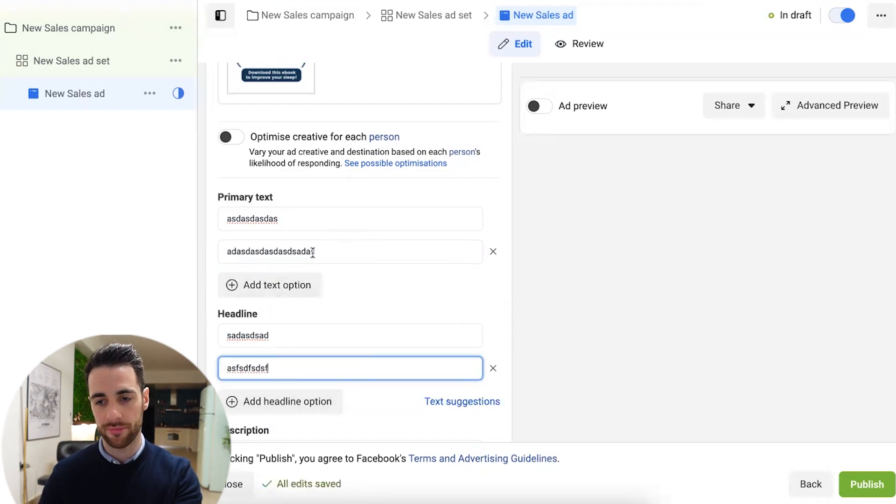
Review the remaining ad settings, including the website URL, display link, call to action, tracking events and URL parameters
scroll(418, 268, "down", 2)
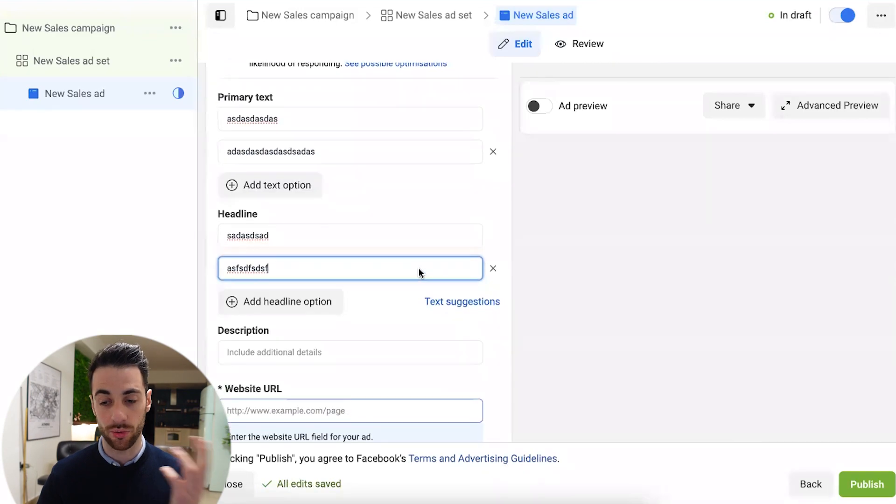
scroll(418, 273, "down", 2)
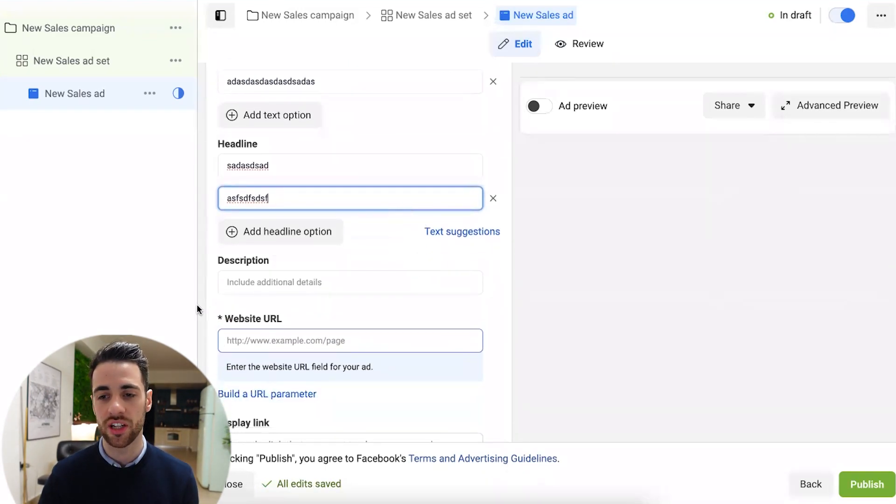
scroll(366, 280, "down", 2)
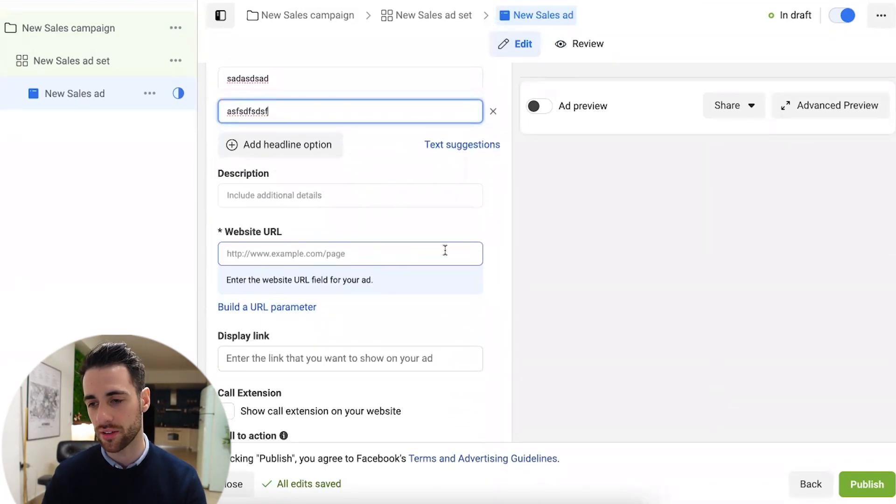
scroll(448, 232, "down", 1)
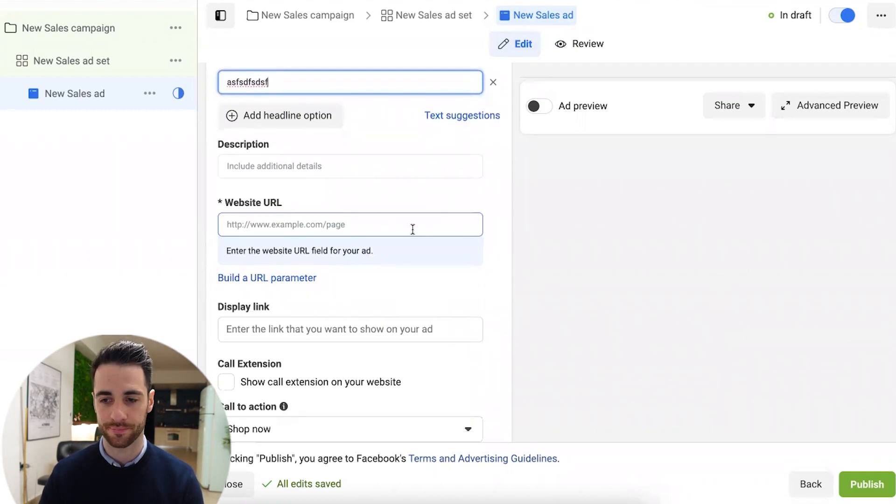
left_click(412, 228)
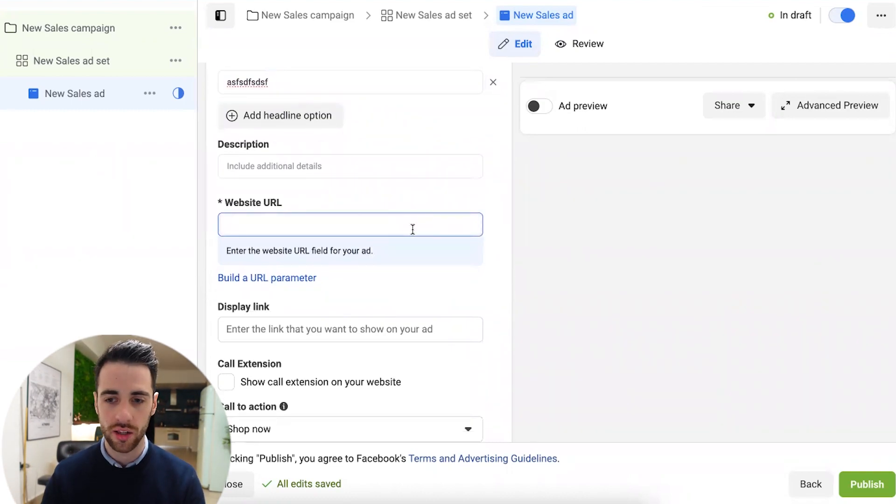
scroll(412, 228, "down", 3)
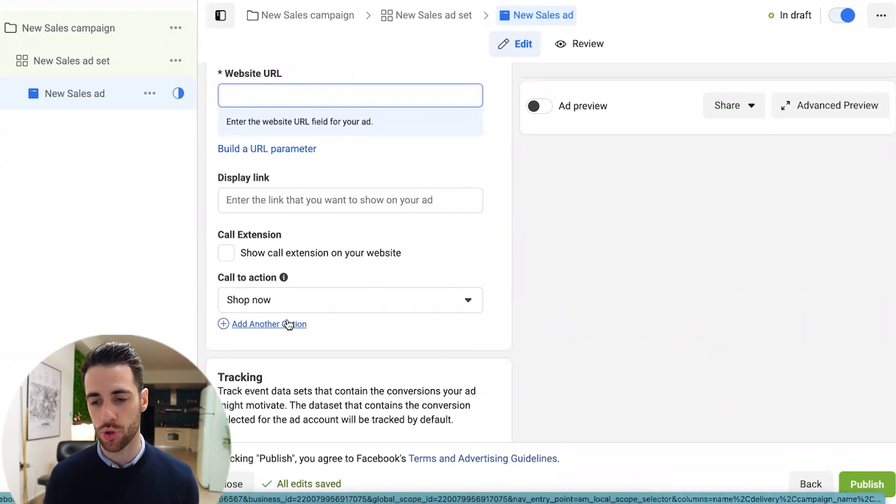
scroll(287, 322, "down", 7)
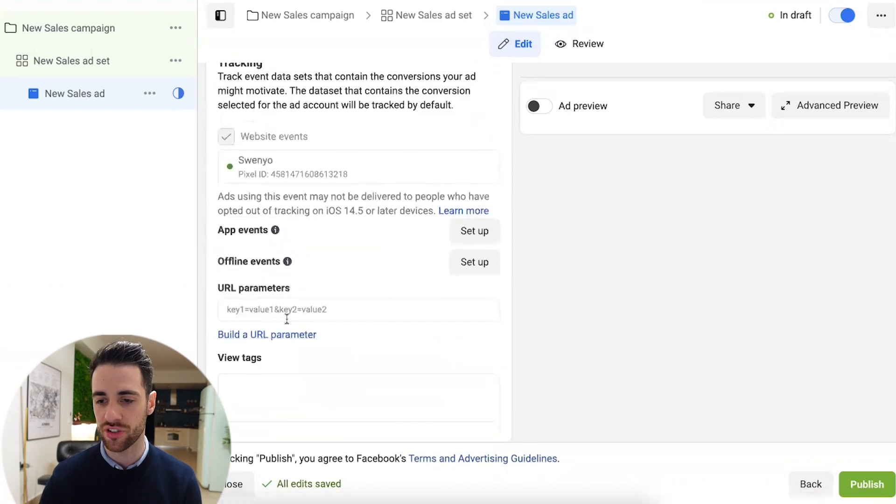
left_click(283, 303)
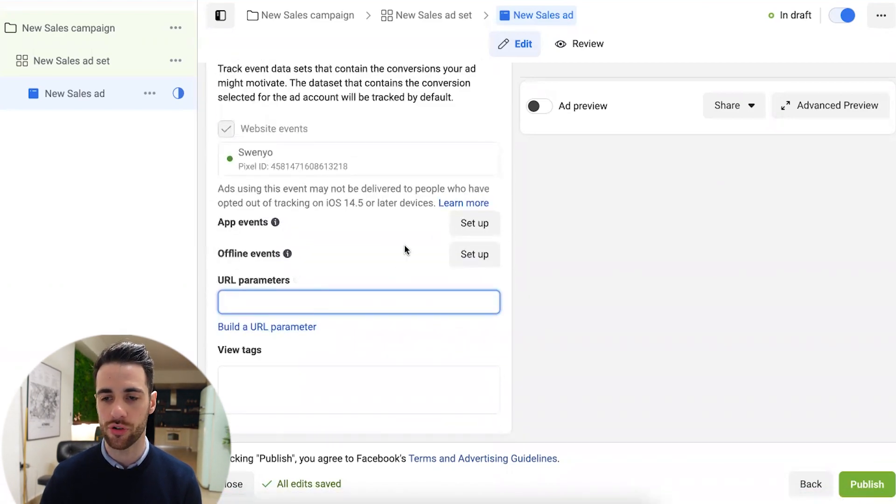
scroll(422, 259, "up", 10)
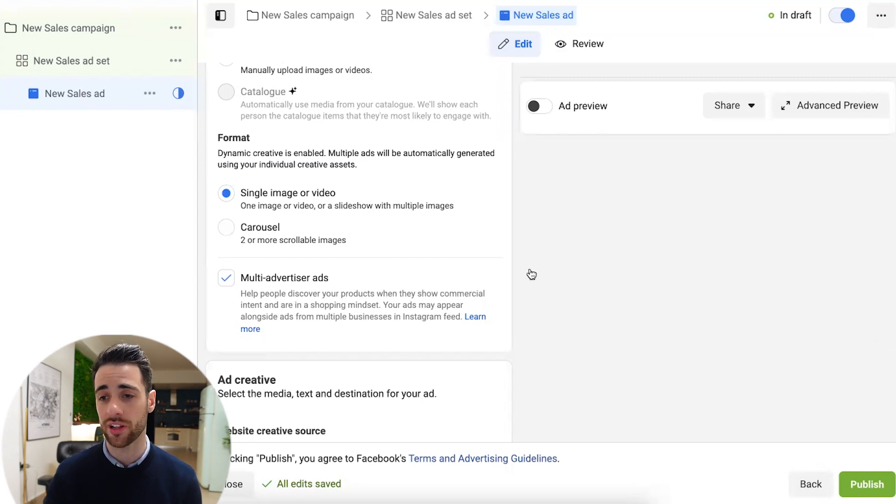
scroll(530, 274, "up", 10)
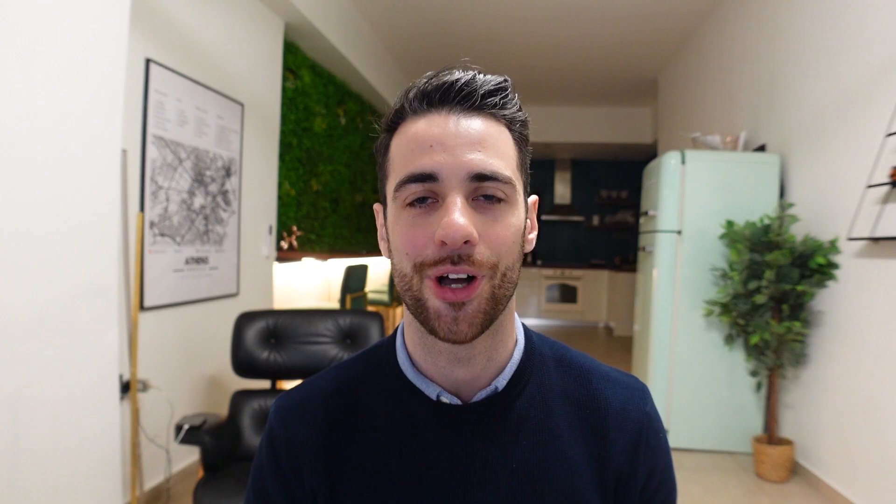